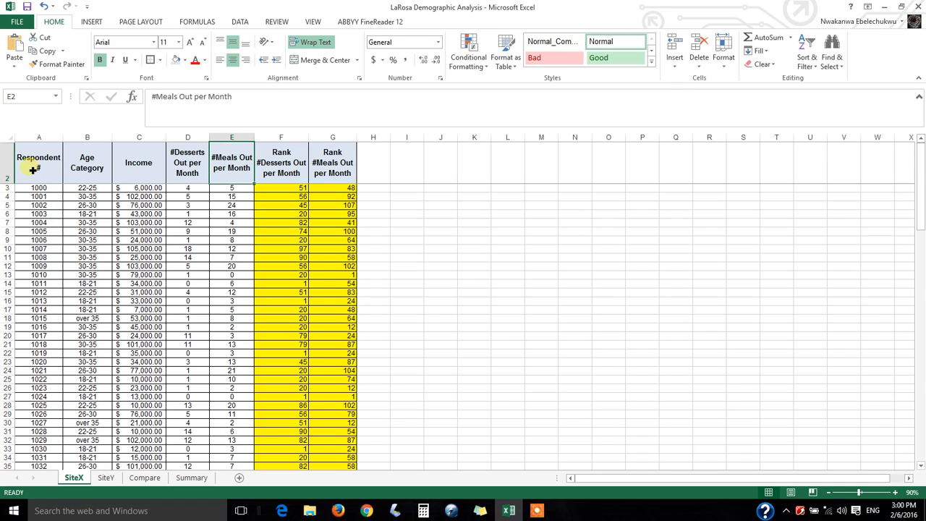
Examine the header row of the SiteX sheet, including the desserts and meals rank columns
left_click(15, 176)
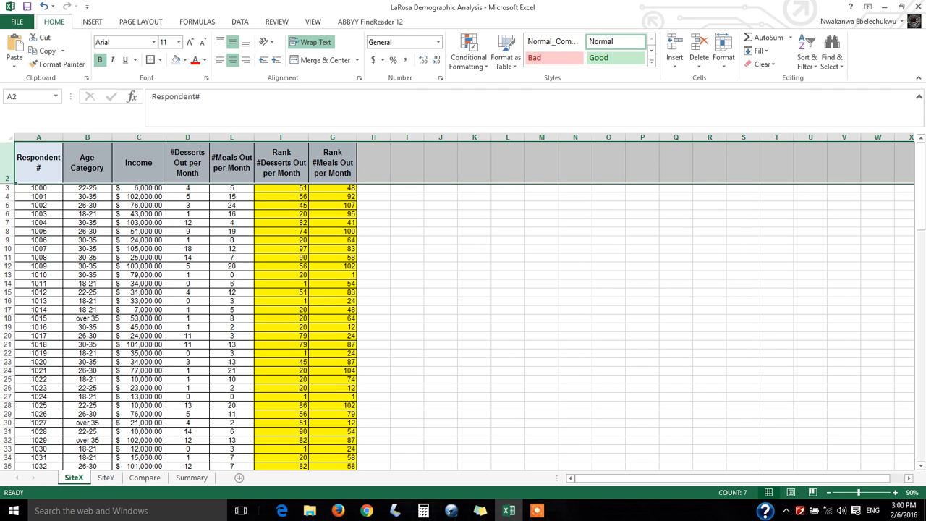
left_click_drag(923, 187, 923, 161)
left_click(293, 167)
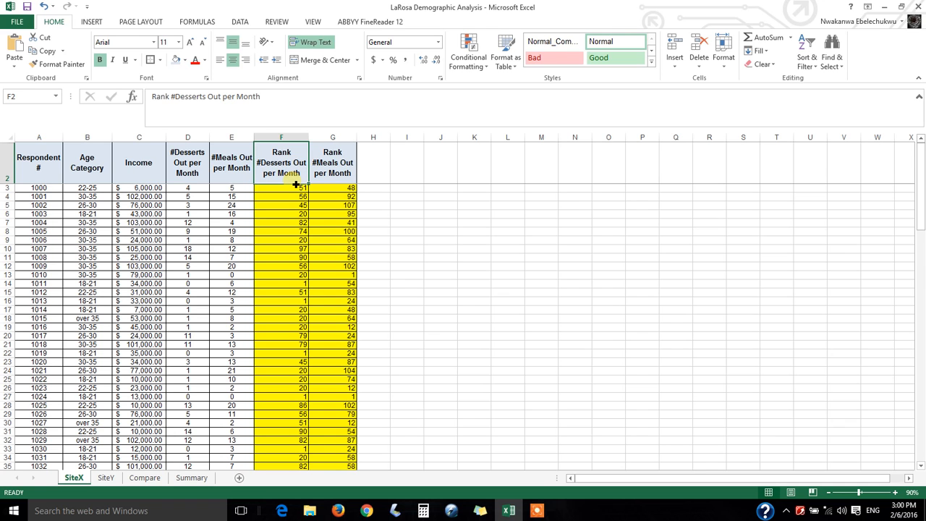
left_click(330, 167)
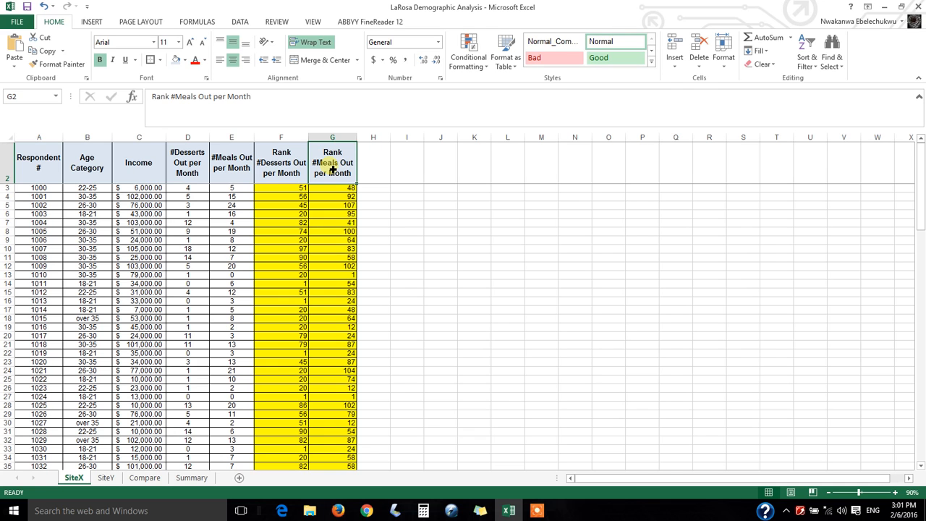
Inspect the RANK.EQ formulas and their referenced ranges in F3 and G3 of the SiteX sheet
left_click(283, 188)
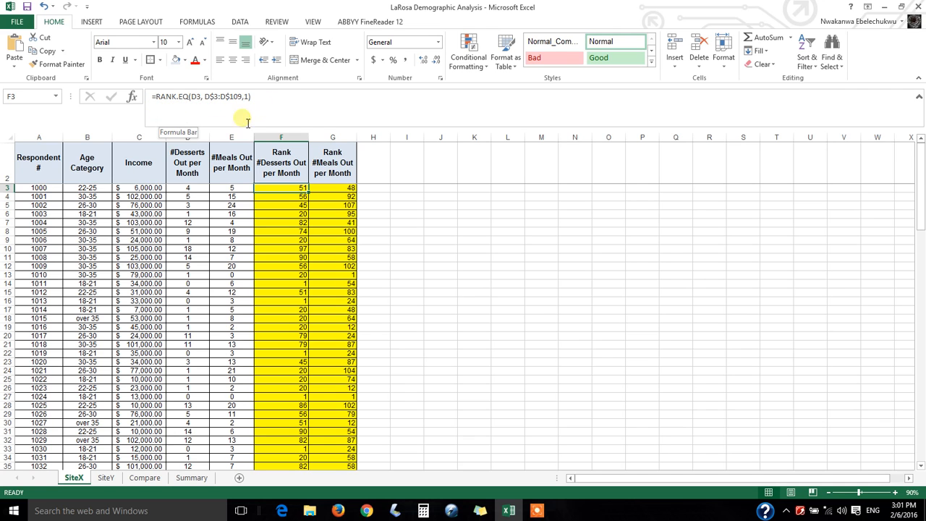
double_click(289, 191)
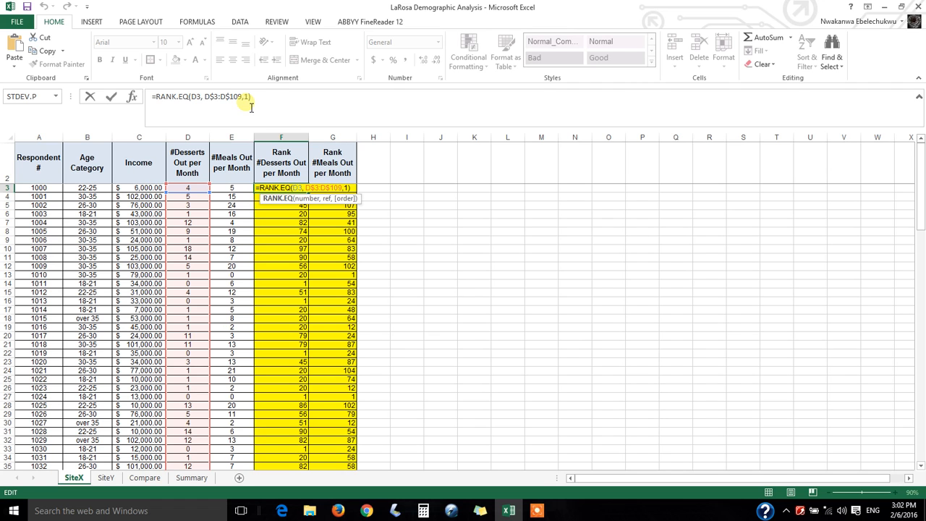
key("Return")
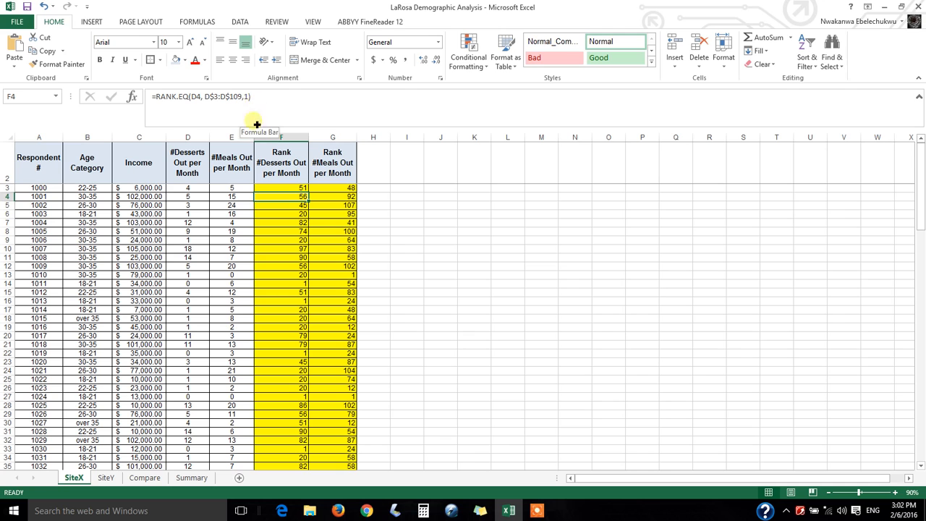
left_click(300, 189)
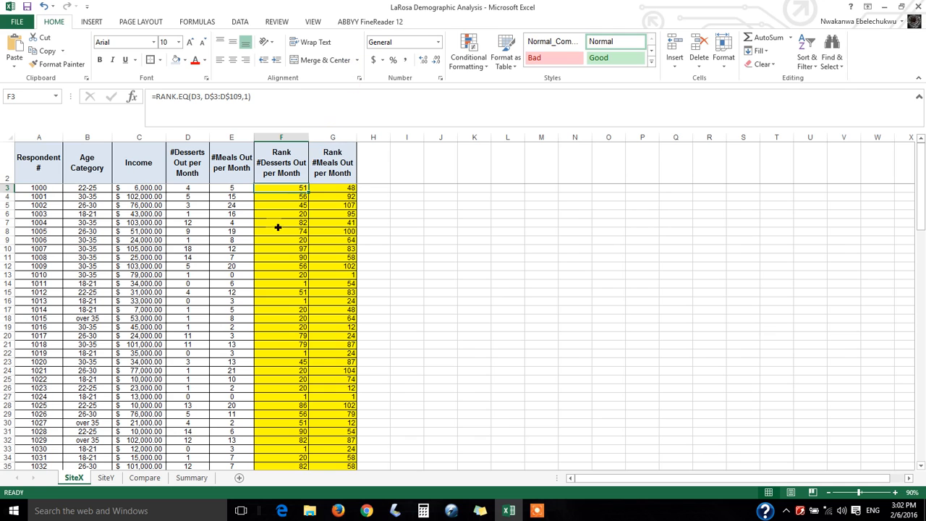
left_click(337, 192)
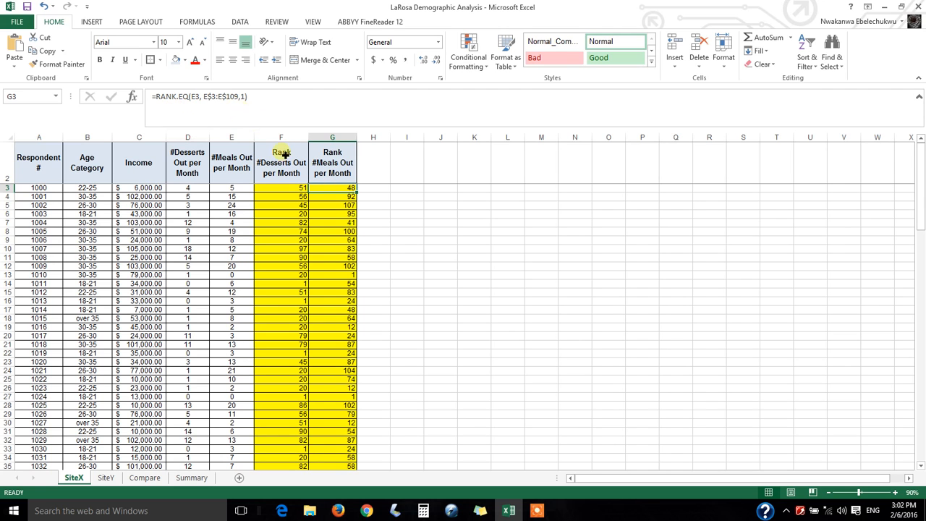
double_click(331, 193)
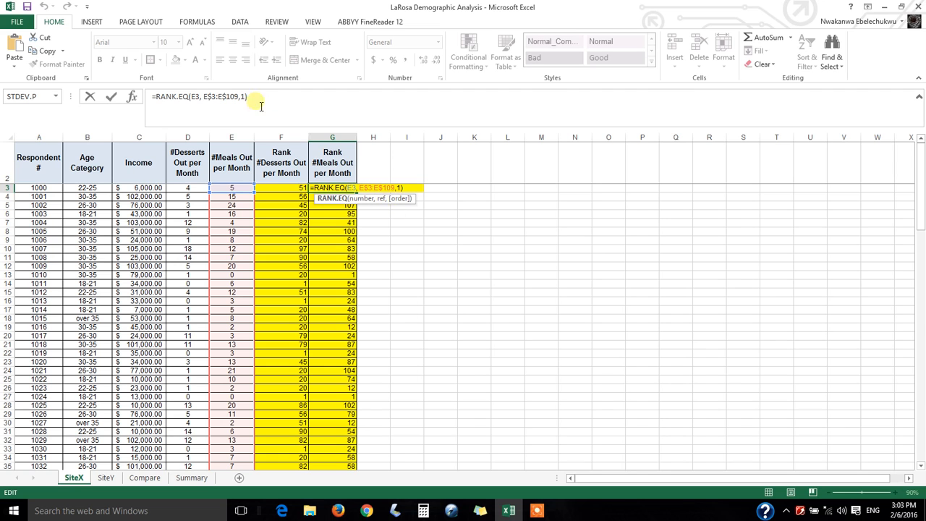
key("Return")
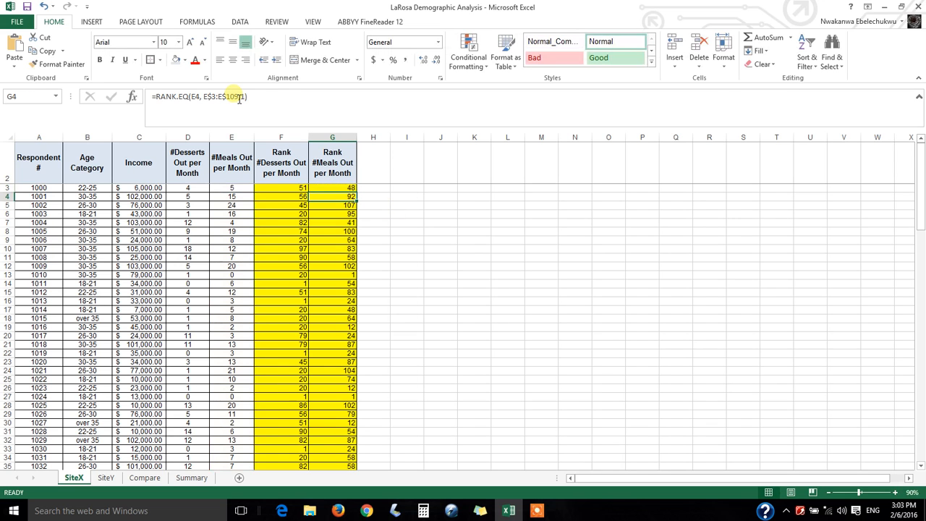
Fill the desserts rank formula from F3 down through row 109 on the SiteX sheet
left_click(307, 191)
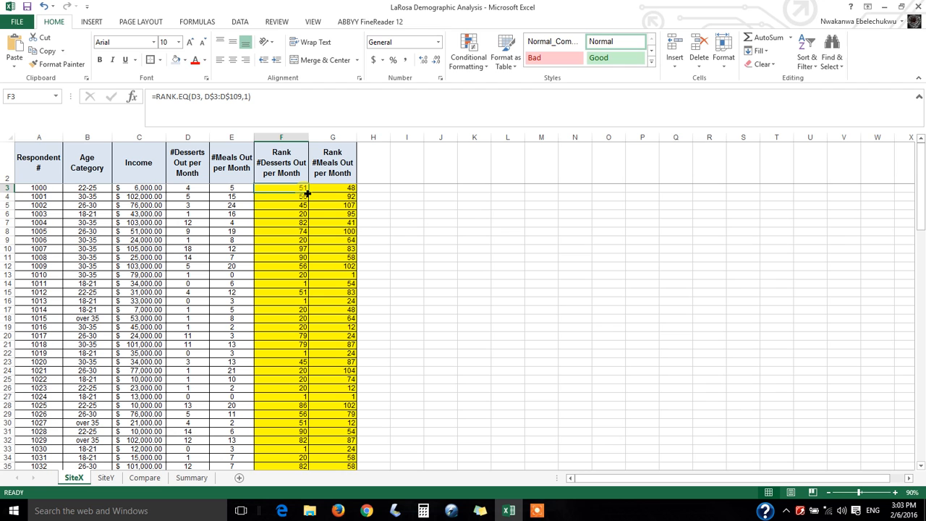
double_click(308, 193)
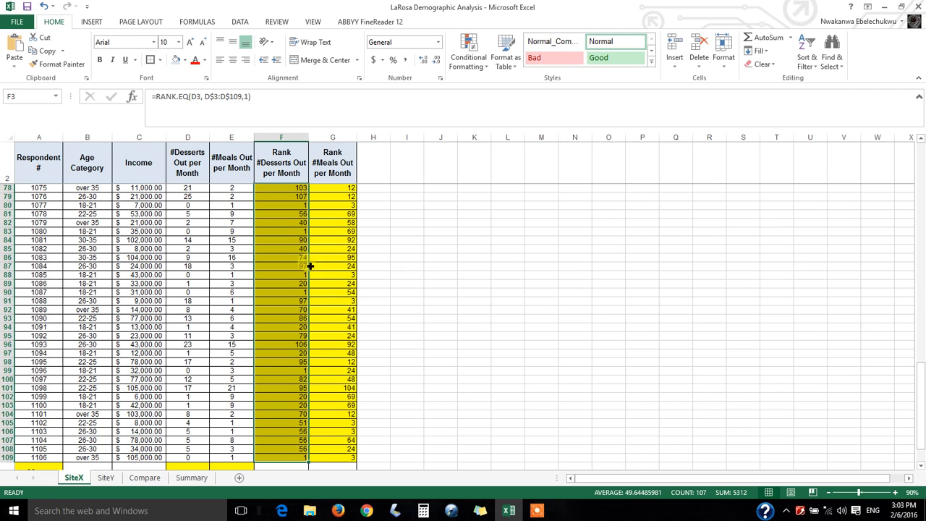
On the SiteY sheet, review the rank headers and formulas, and fill the desserts rank formula from F2 down through row 108
left_click(106, 477)
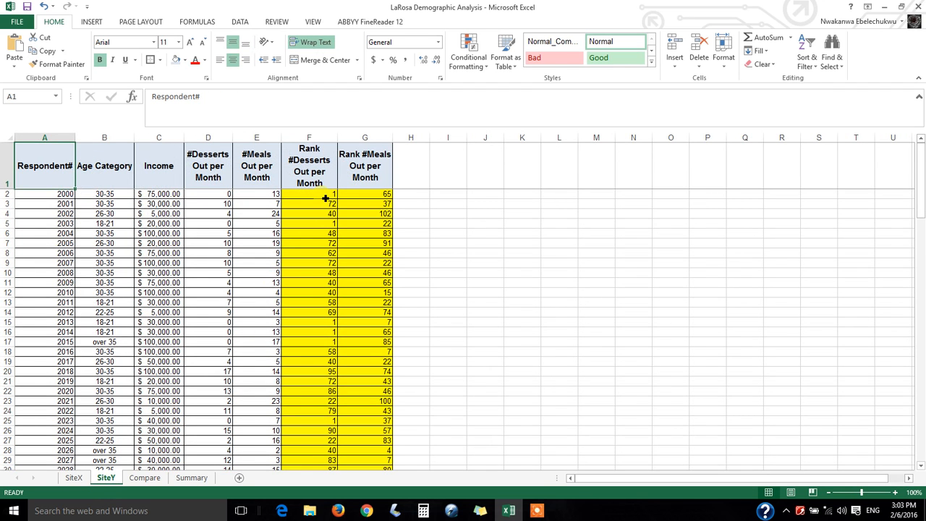
left_click(304, 166)
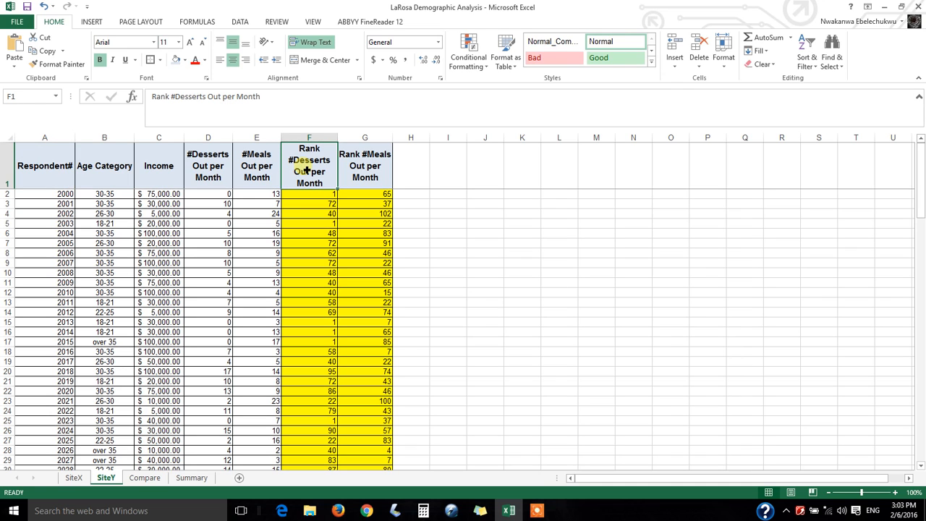
left_click(378, 159)
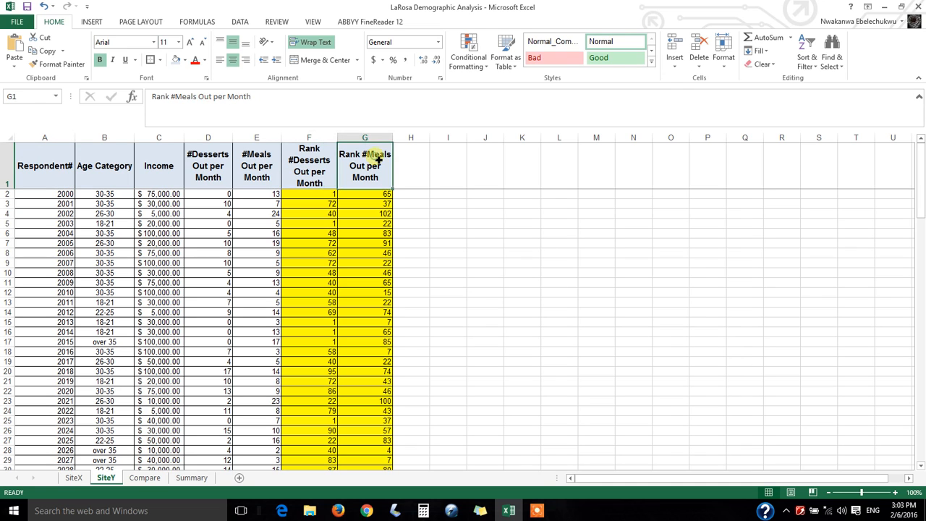
left_click(330, 197)
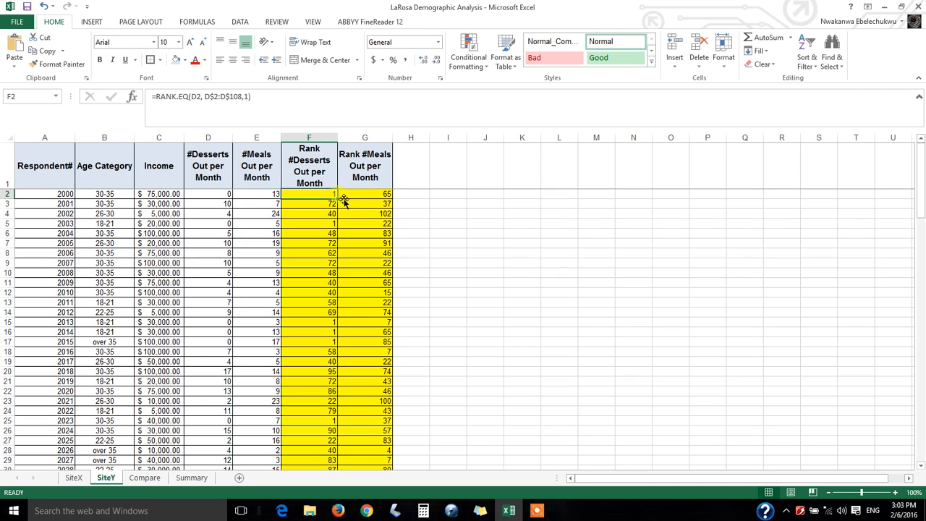
left_click(362, 199)
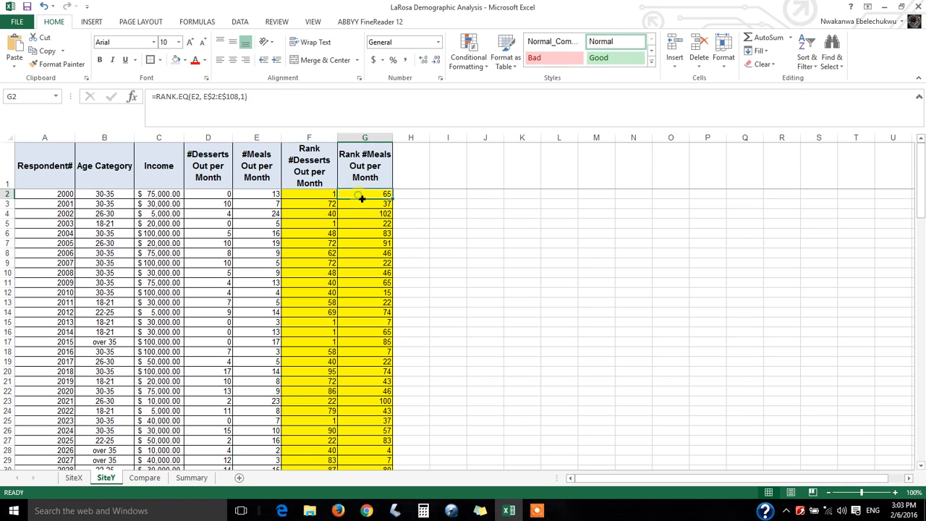
left_click(330, 197)
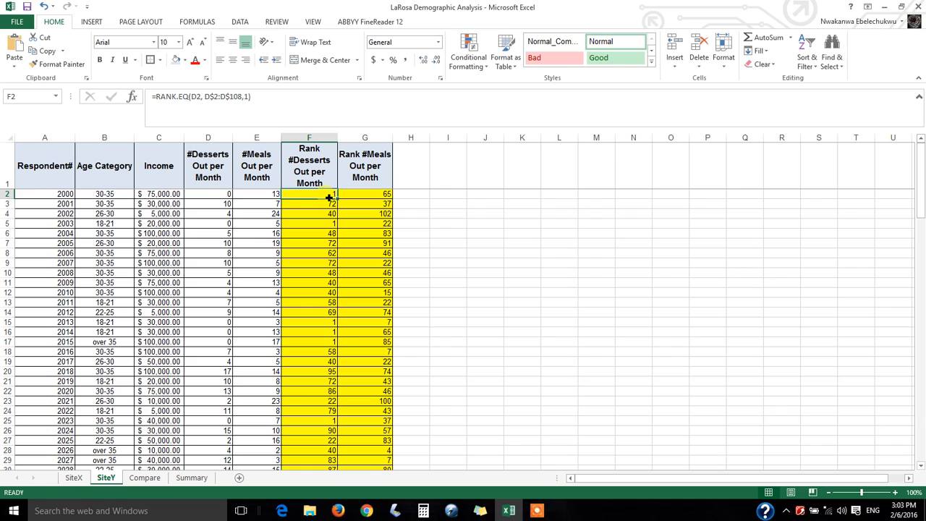
double_click(329, 198)
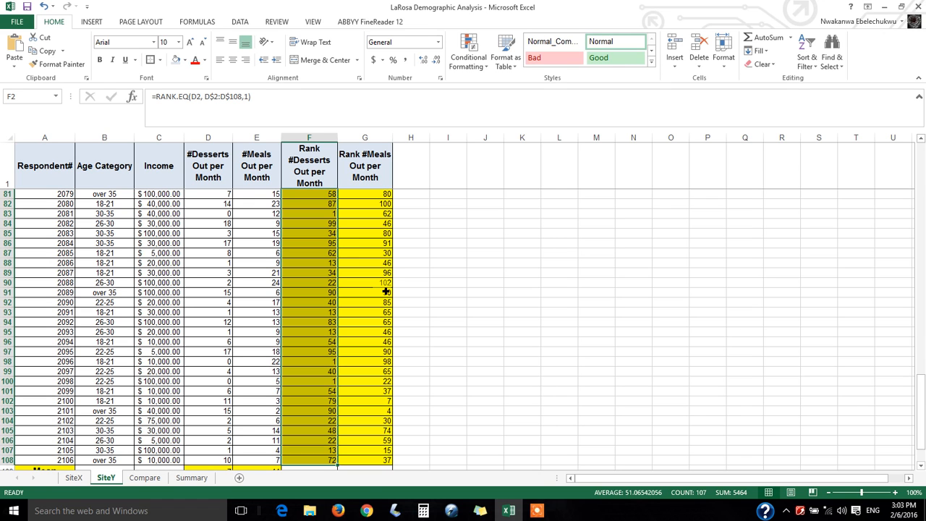
Examine the statistical values table on the Compare sheet, covering its desserts, Difference and % Difference headers and the Mean and Standard deviation rows
left_click(145, 479)
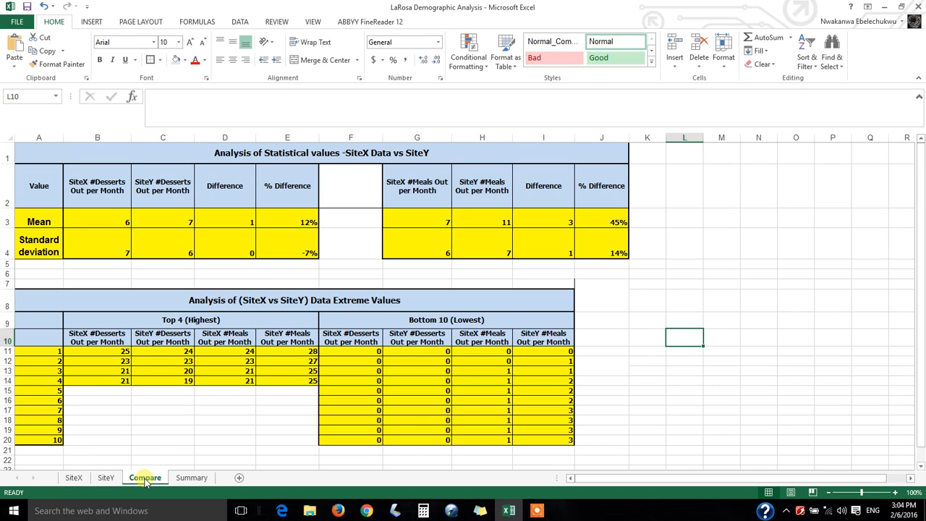
left_click(246, 186)
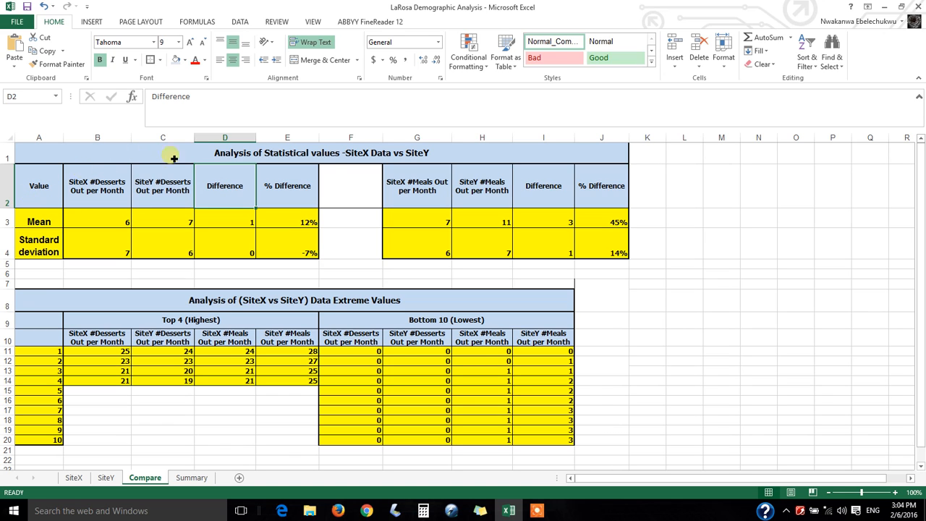
left_click(105, 204)
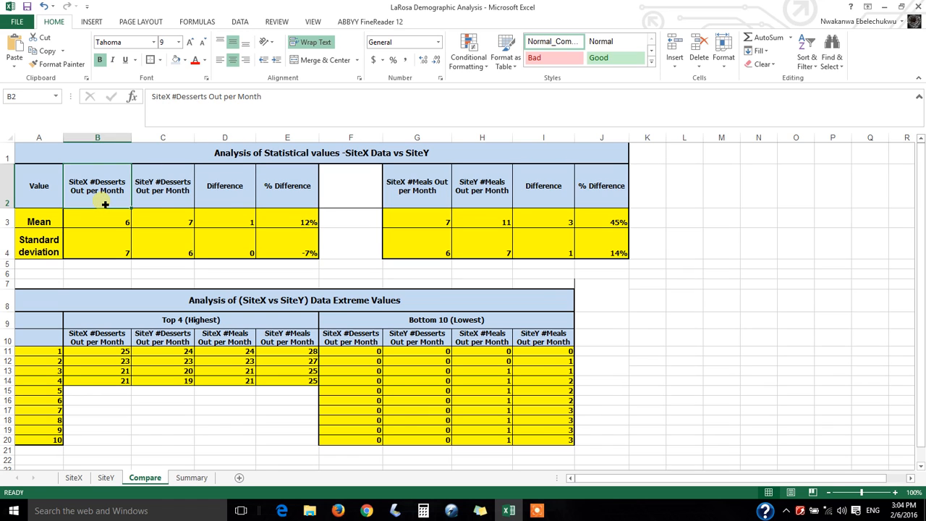
left_click(170, 204)
left_click(216, 193)
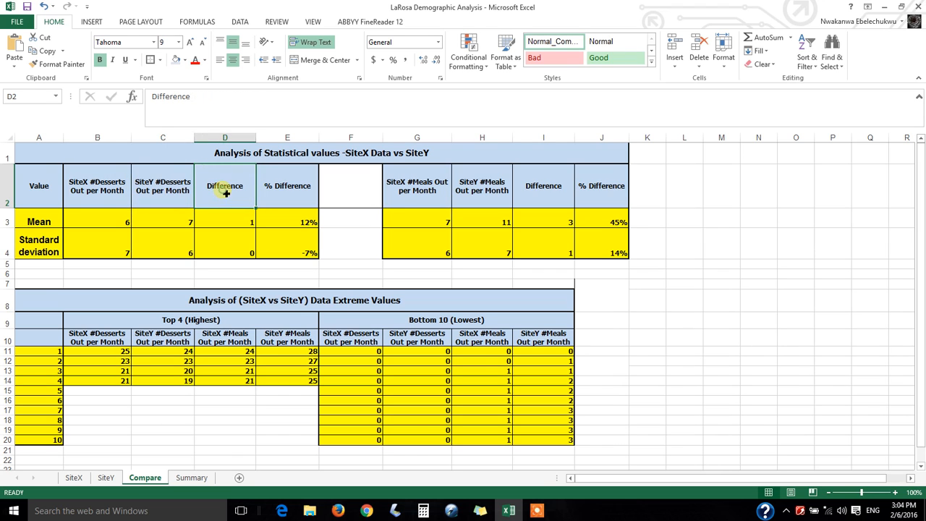
left_click(288, 186)
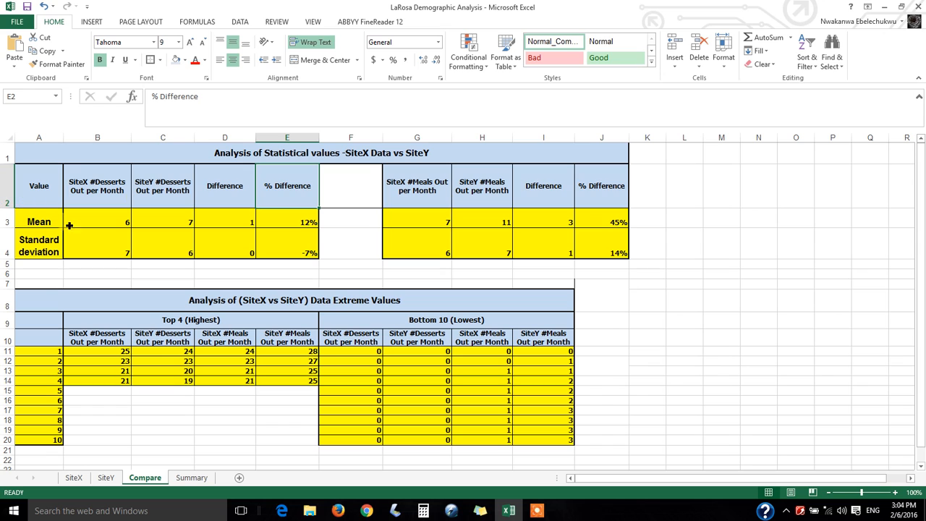
left_click(217, 182)
left_click(42, 226)
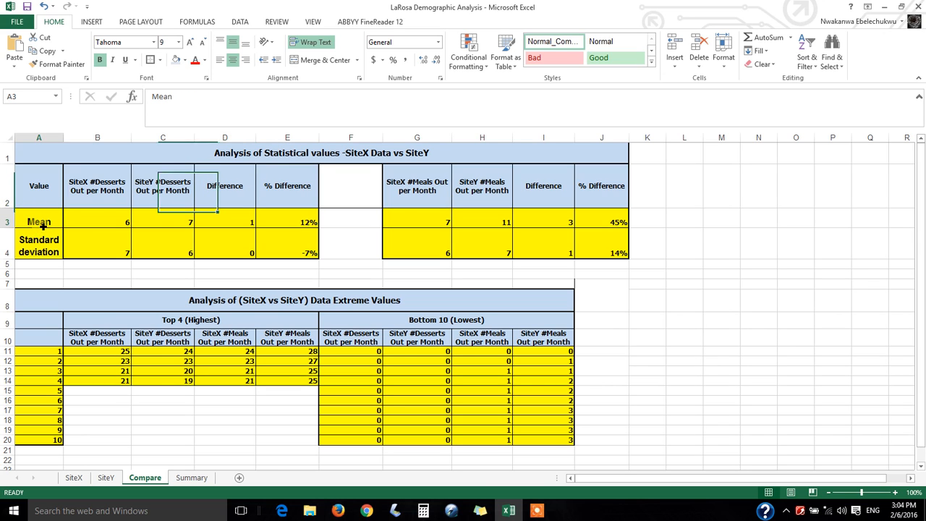
left_click(50, 244)
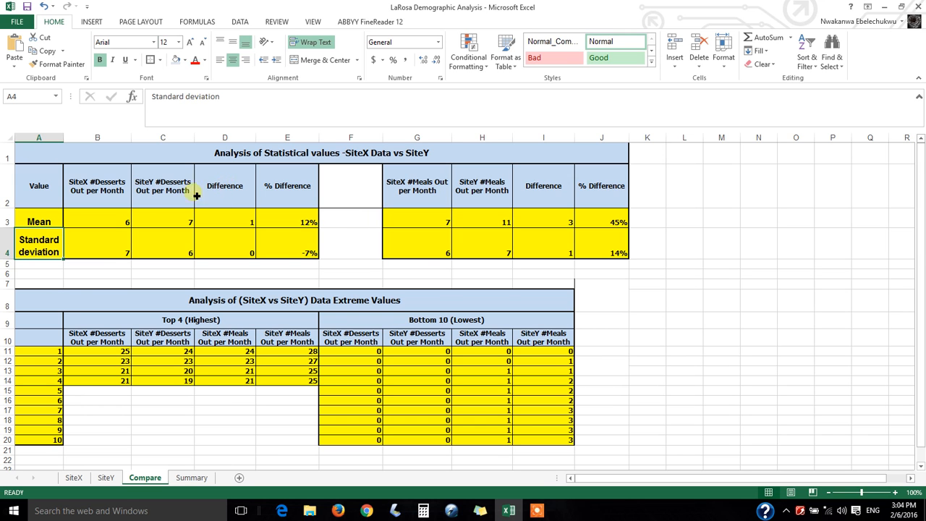
On the SiteX sheet, copy the Mean formula from D110 across to E110 and check the resulting formula
left_click(75, 480)
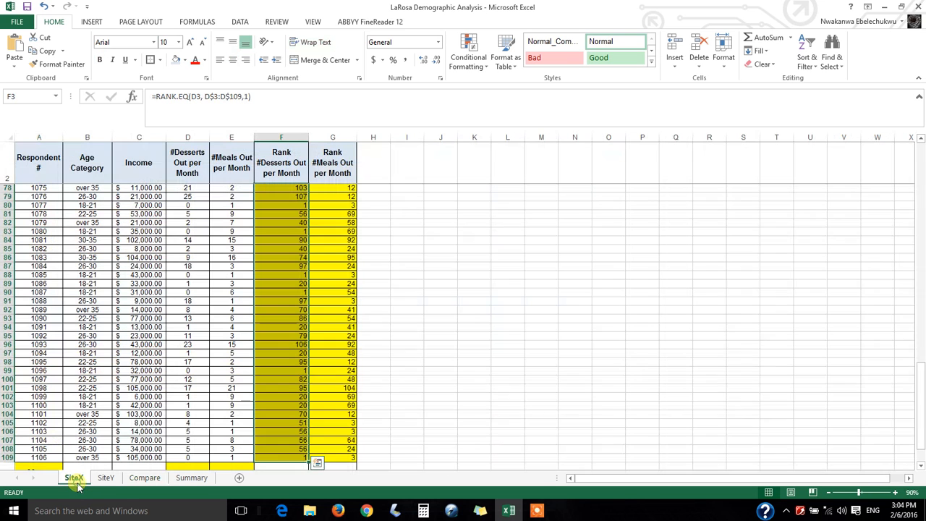
left_click_drag(922, 372, 922, 412)
left_click(45, 440)
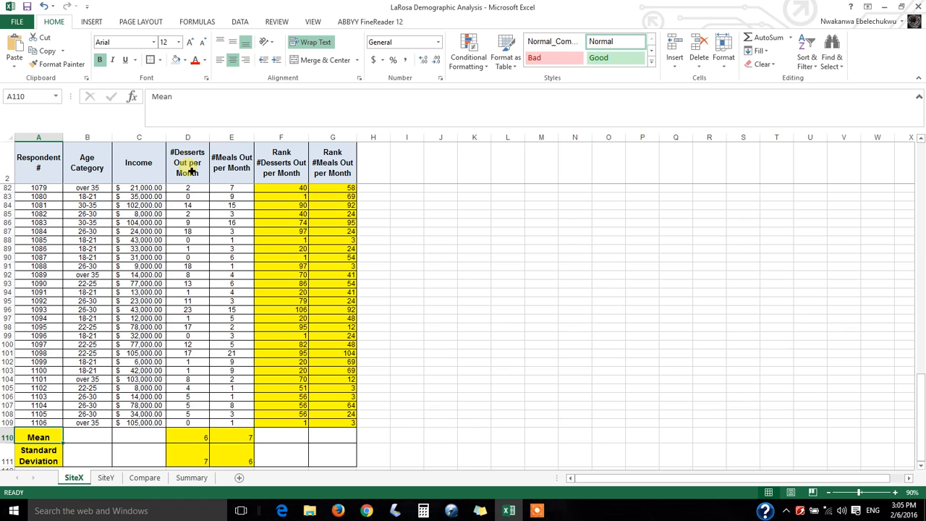
left_click(195, 437)
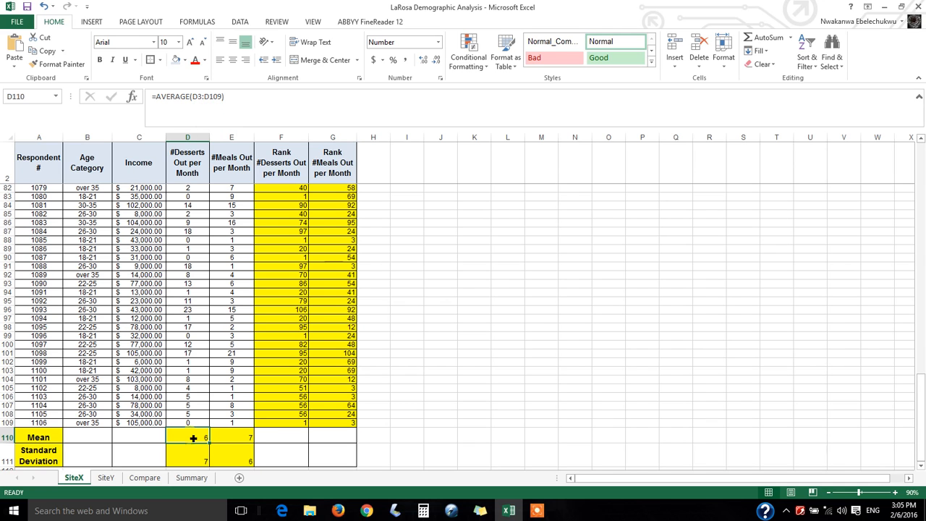
left_click_drag(212, 447, 249, 452)
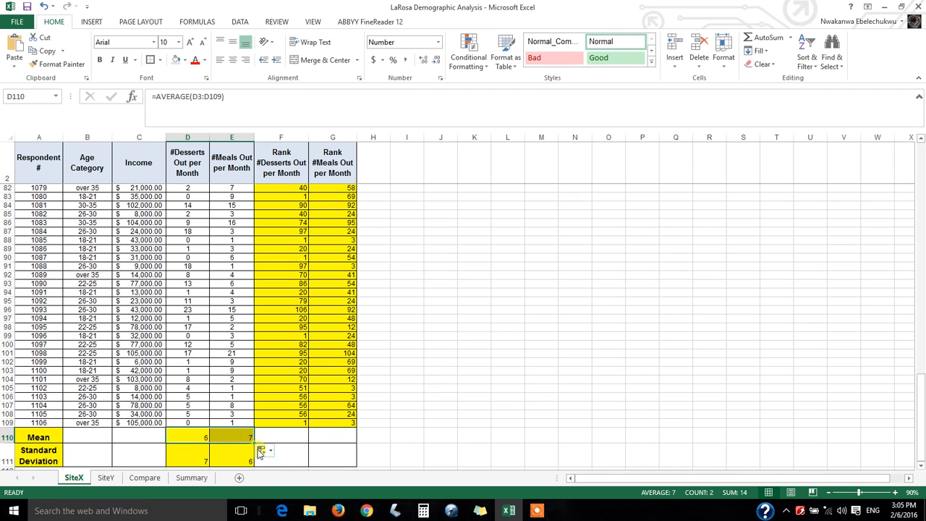
left_click(246, 442)
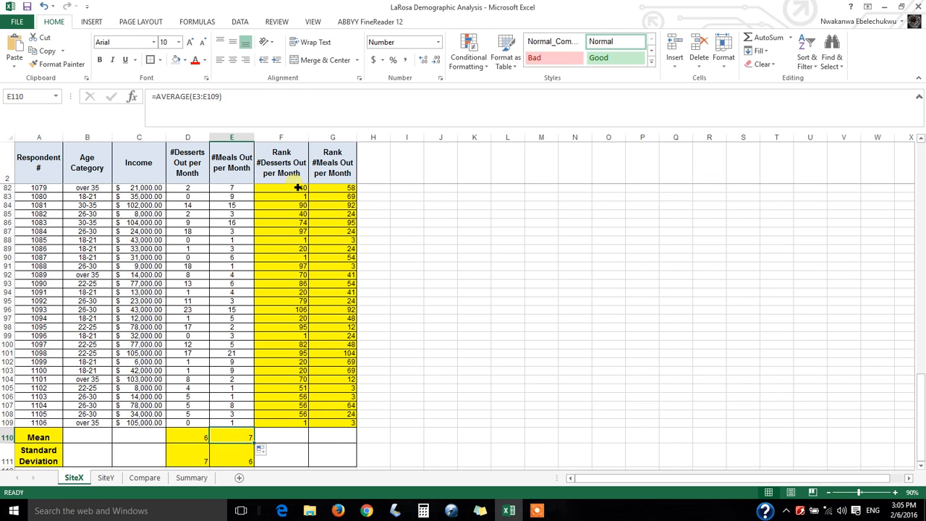
Copy the Standard Deviation formula from D111 across to E111 on the SiteX sheet
left_click(32, 456)
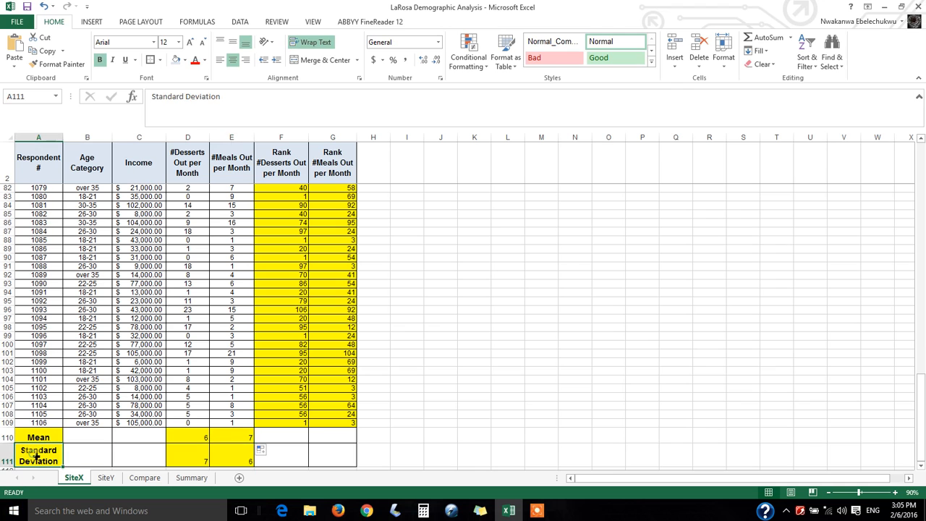
left_click(198, 463)
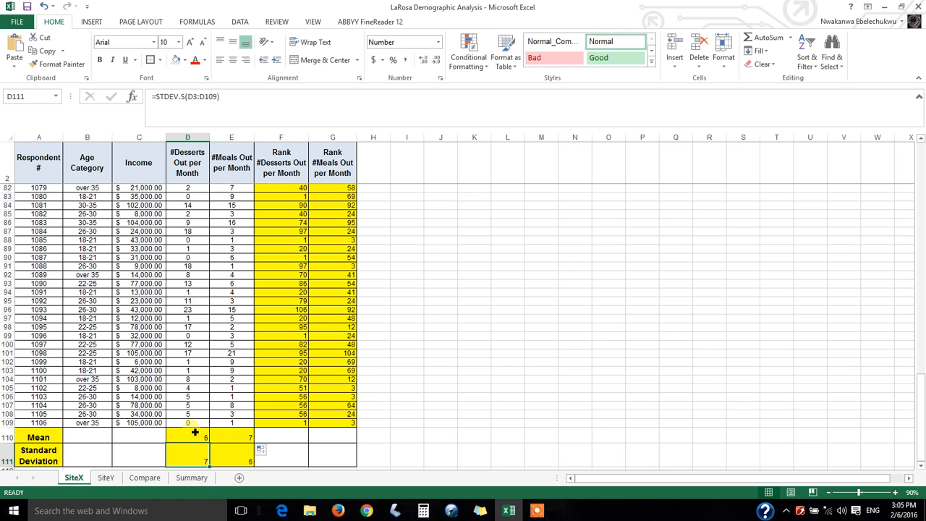
left_click_drag(206, 468, 243, 463)
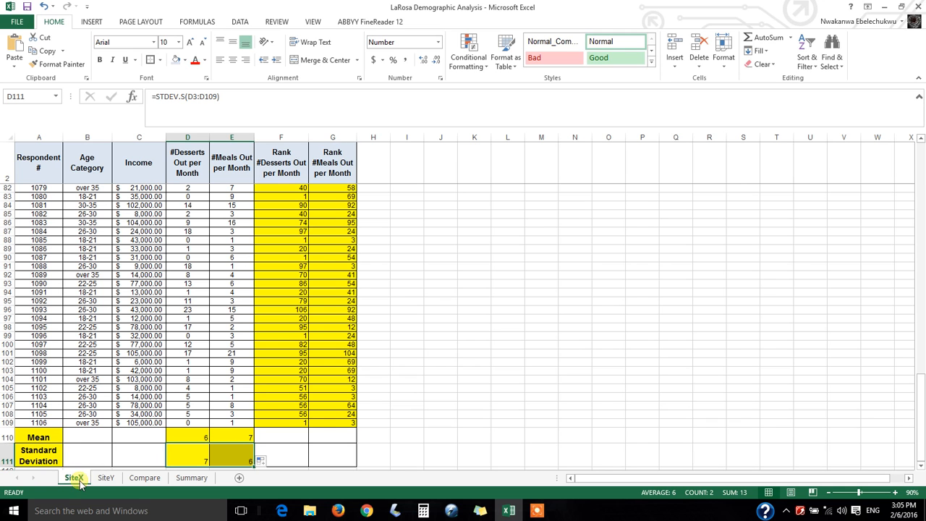
On the SiteY sheet, examine the Mean and Standard Deviation formulas for desserts and meals in D109:E110
left_click(106, 477)
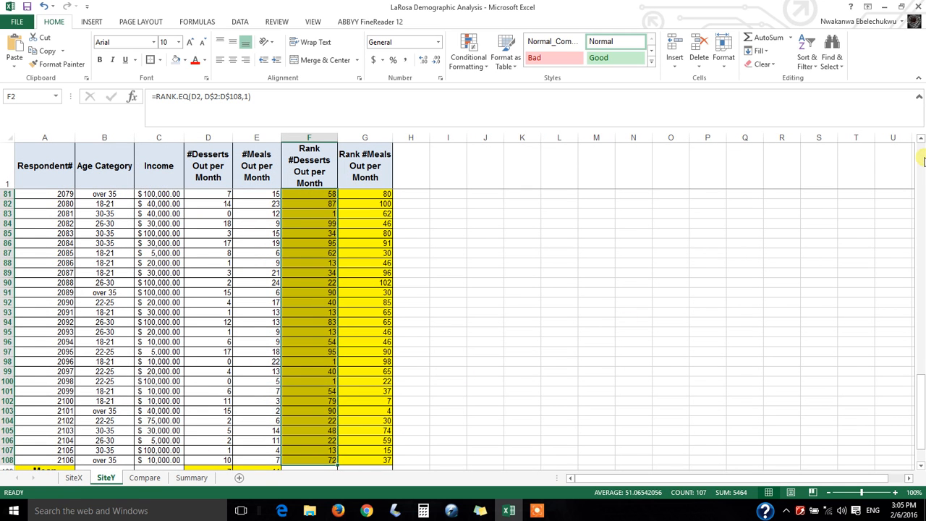
left_click(922, 159)
left_click_drag(922, 296, 923, 427)
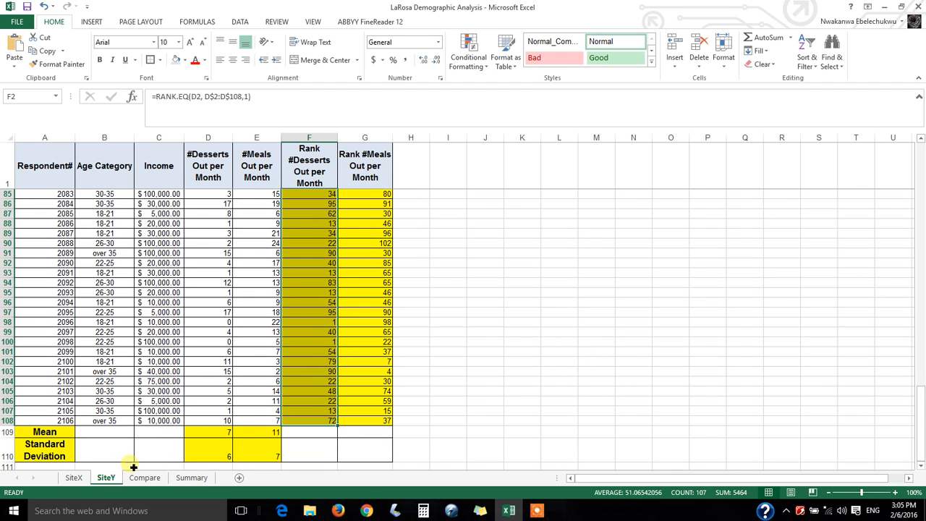
left_click(223, 433)
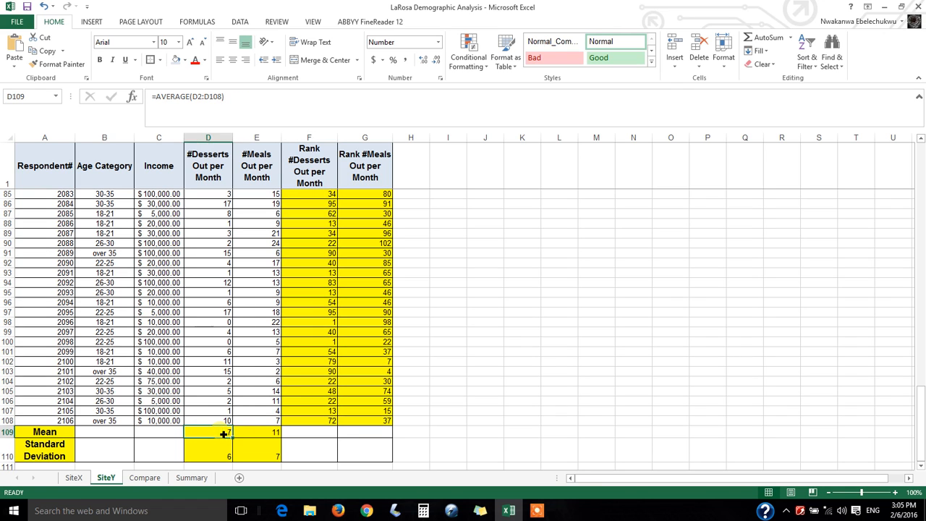
left_click(262, 436)
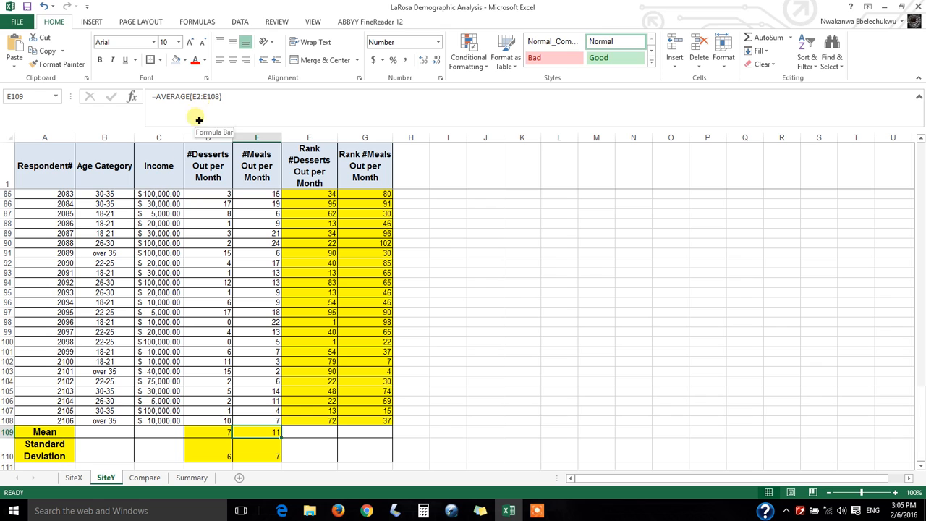
left_click(211, 437)
left_click(212, 448)
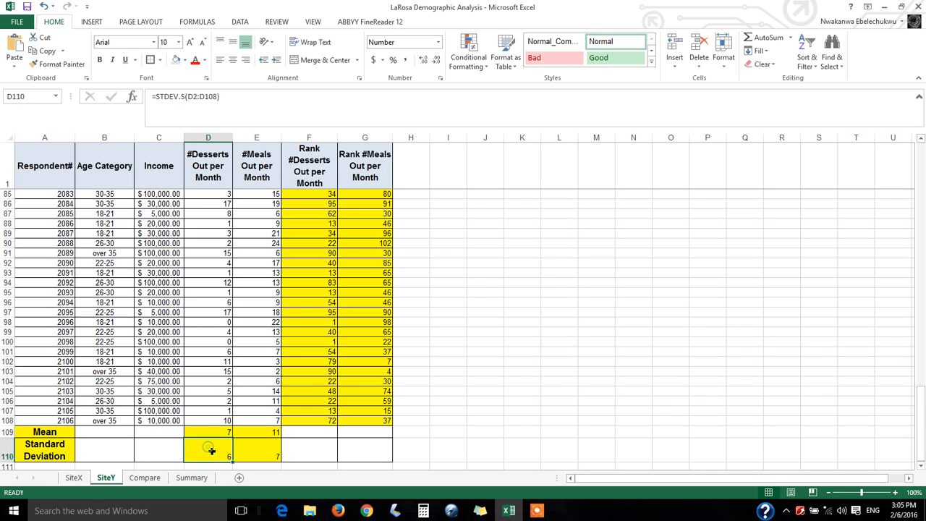
left_click(257, 454)
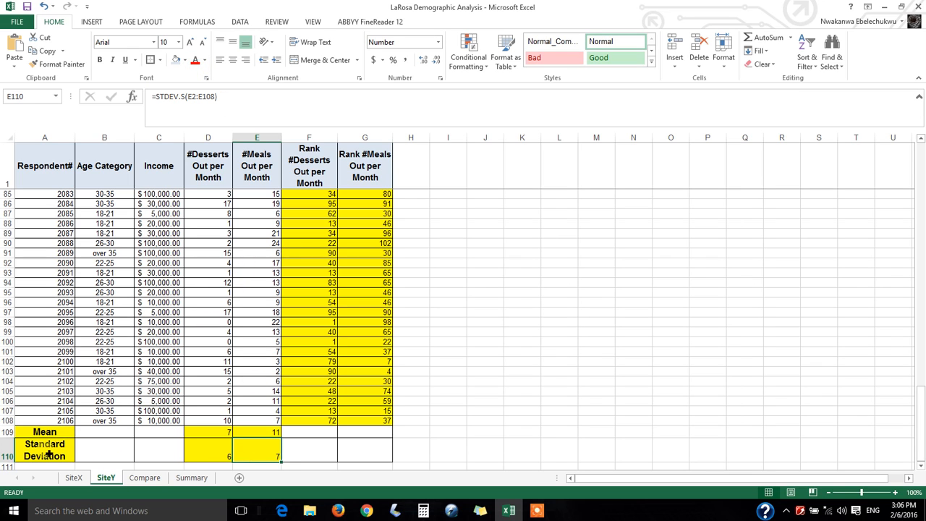
On the Compare sheet, review the desserts Difference formula in D3, fill it down to D4 and check the copied formula
left_click(156, 478)
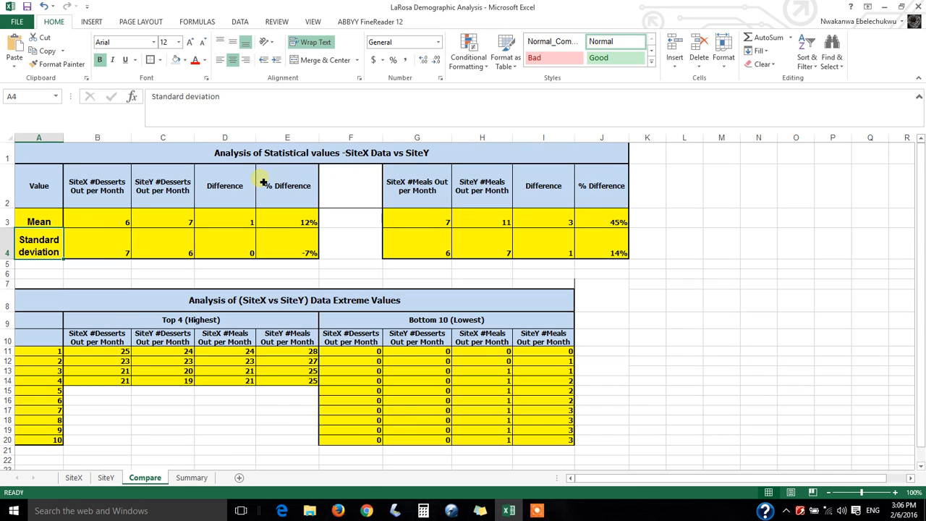
left_click(243, 214)
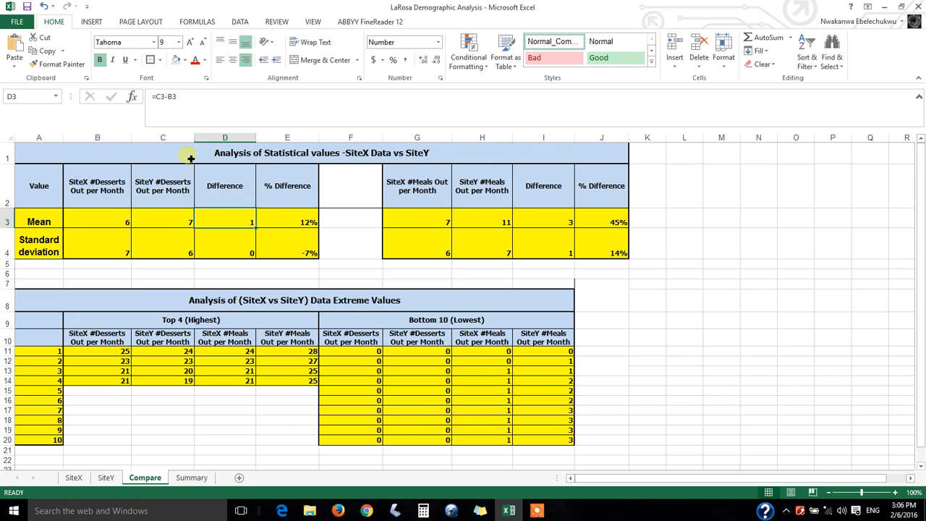
double_click(220, 224)
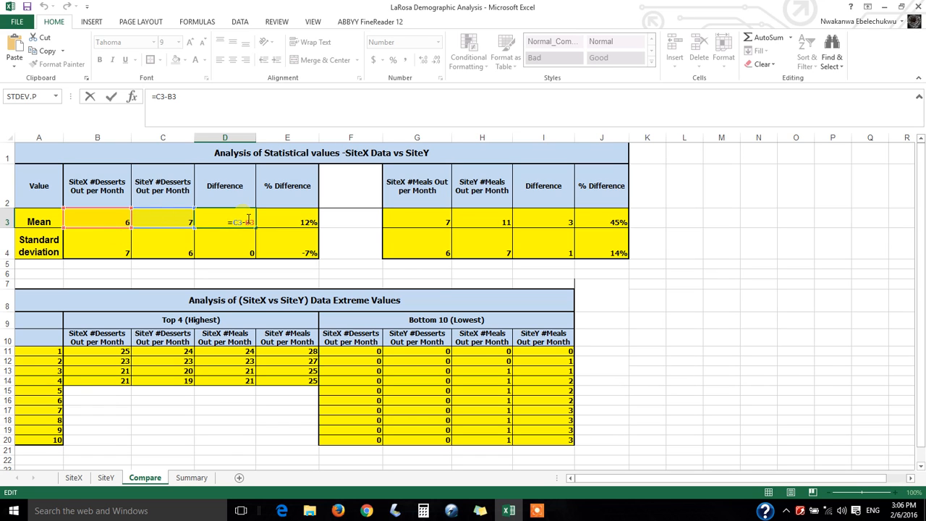
key("Return")
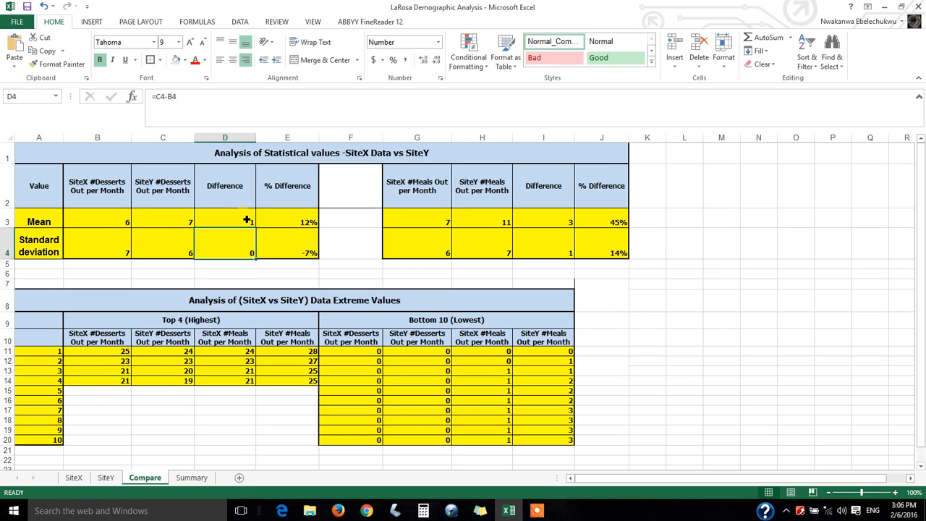
left_click(246, 220)
left_click_drag(258, 232, 256, 249)
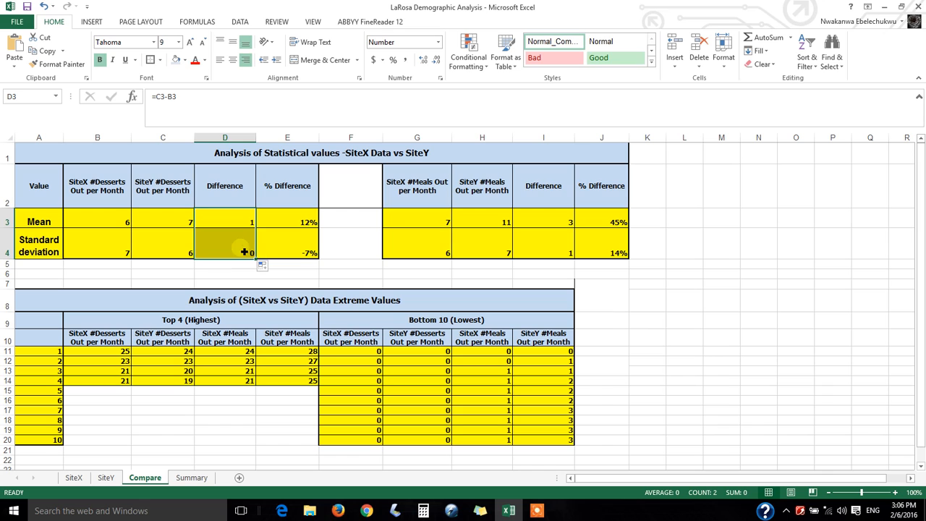
left_click(219, 243)
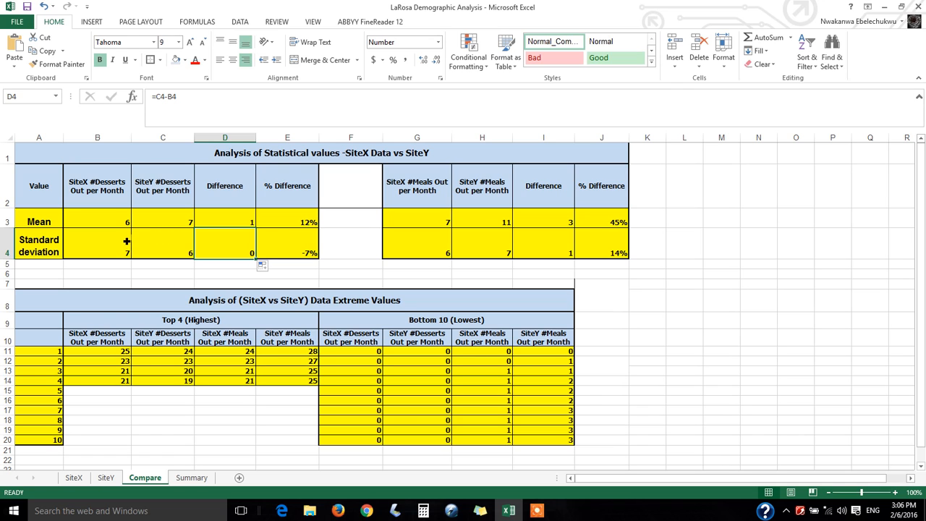
Review the desserts % Difference formula in E3, fill it down to E4 and check the copied formula
left_click(305, 220)
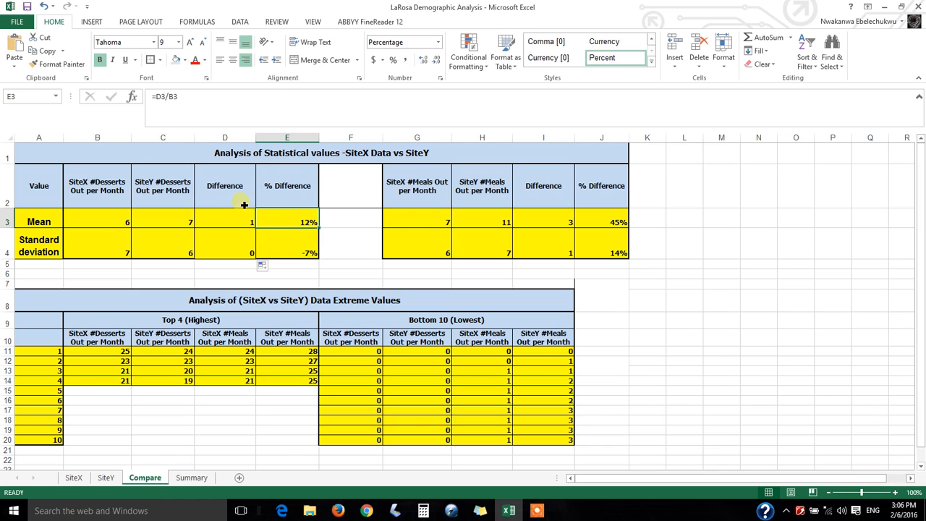
double_click(291, 225)
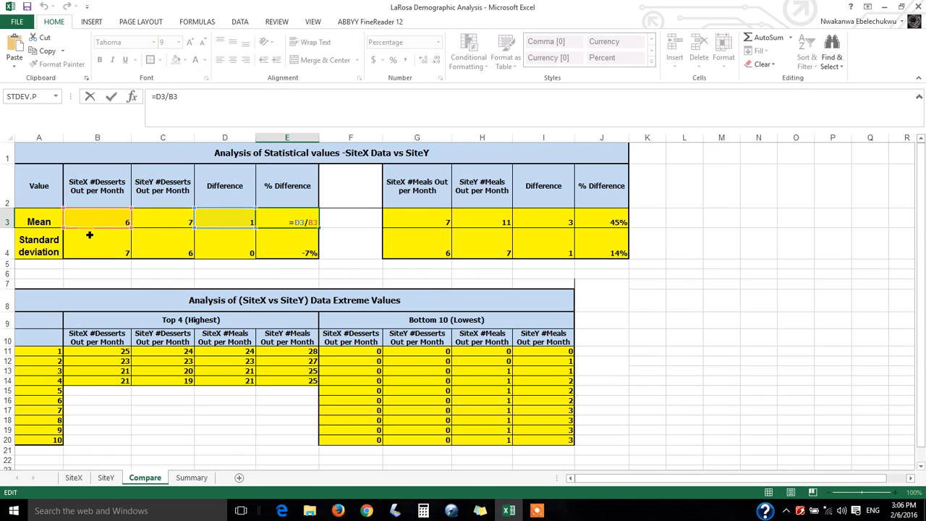
key("Escape")
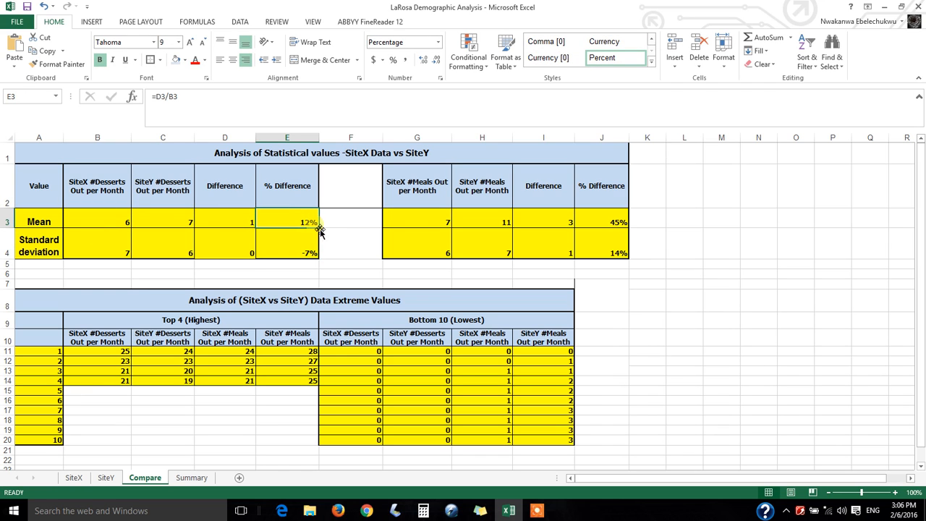
left_click_drag(319, 228, 318, 265)
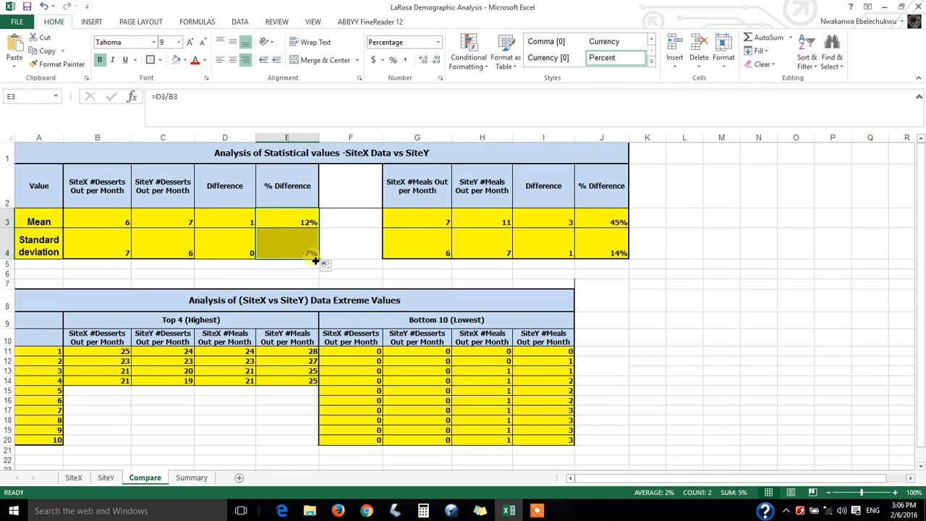
left_click(283, 254)
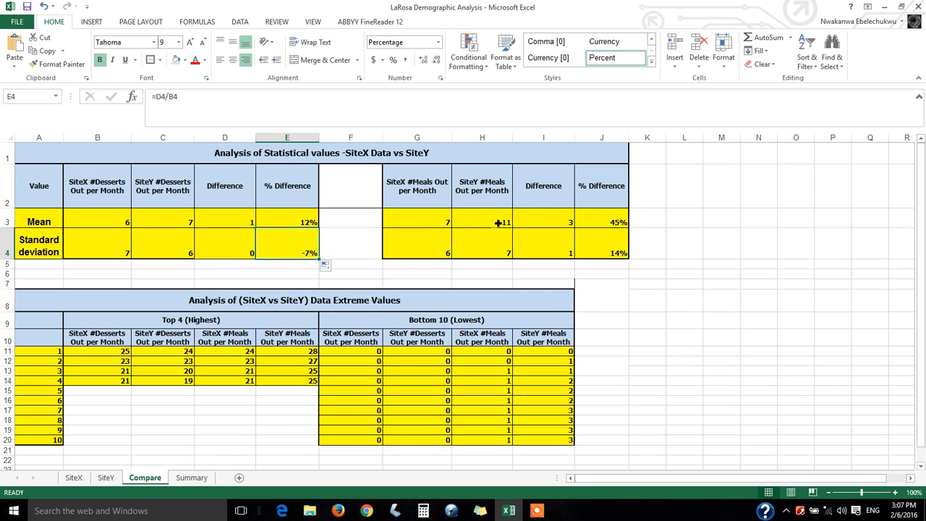
Examine the meals formulas in the statistical values table: the SiteX and SiteY references, both Difference cells and the Mean % Difference
left_click(439, 217)
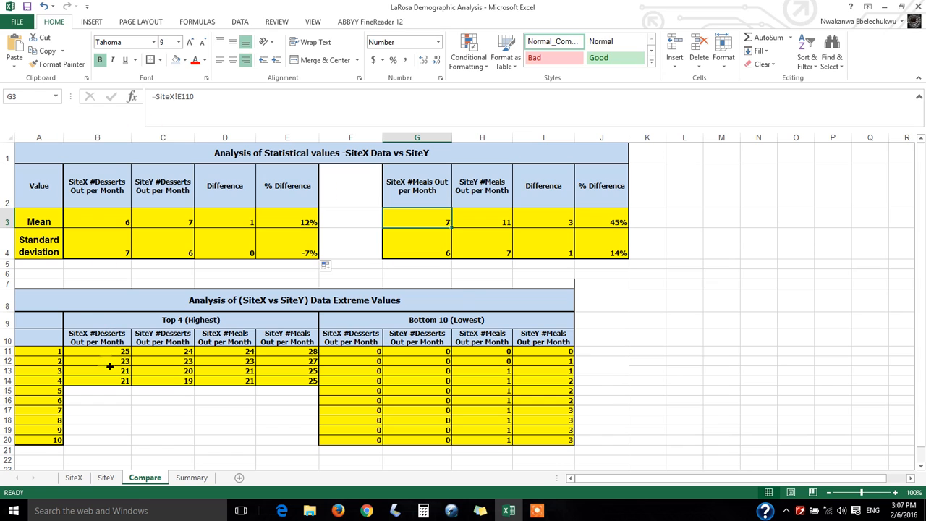
left_click(443, 253)
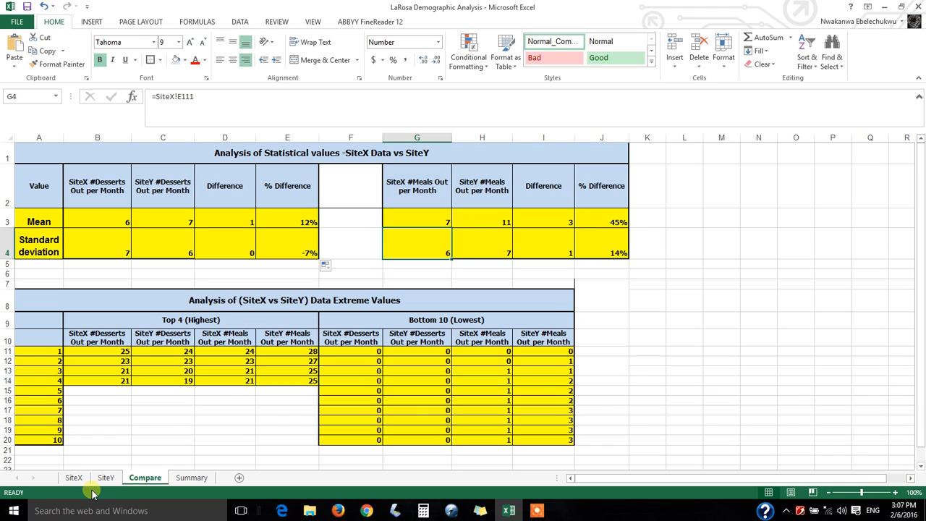
left_click(500, 215)
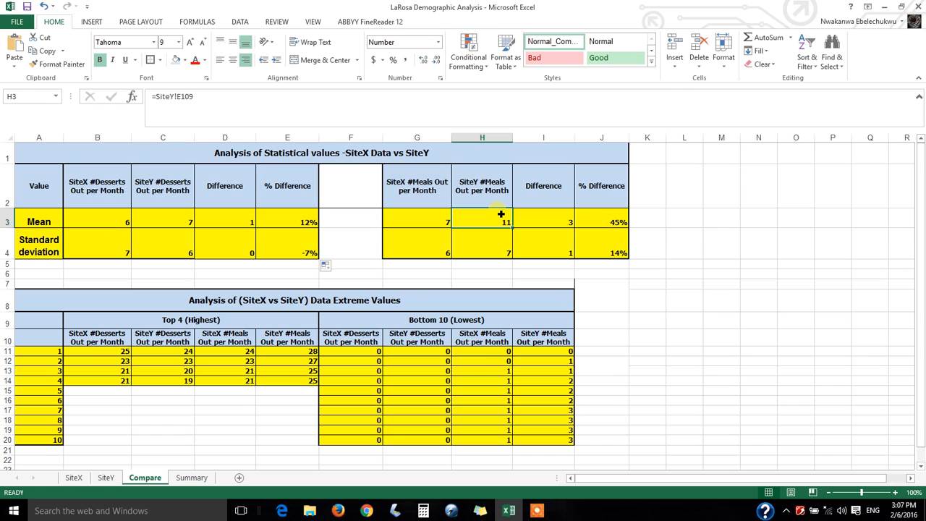
left_click(500, 239)
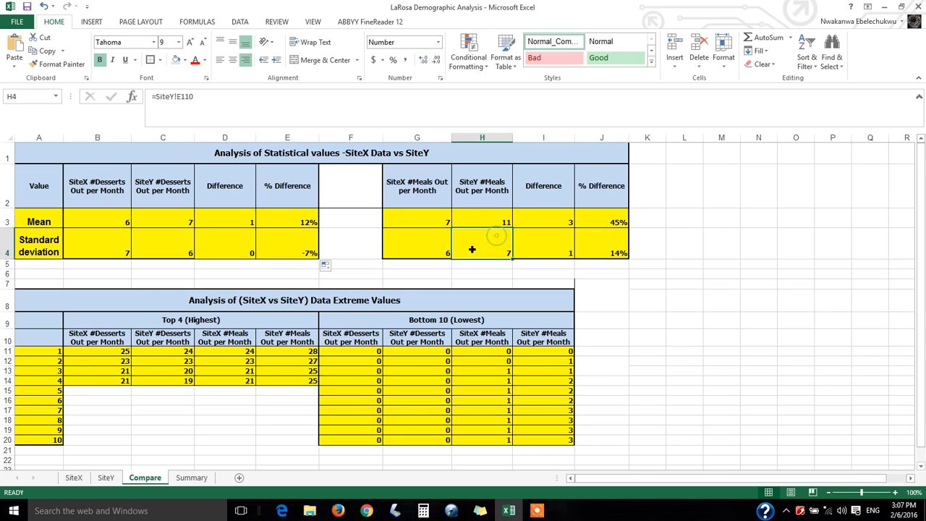
left_click(507, 219)
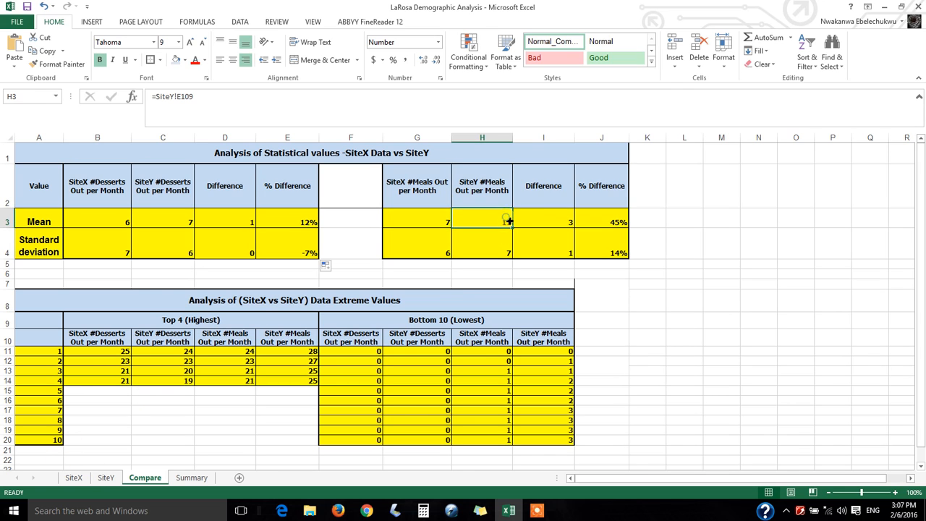
left_click(542, 224)
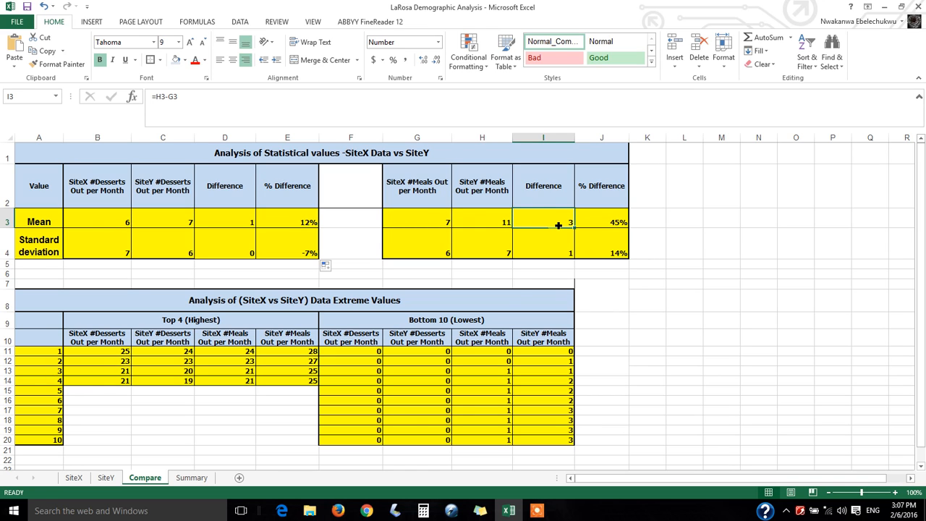
left_click(547, 254)
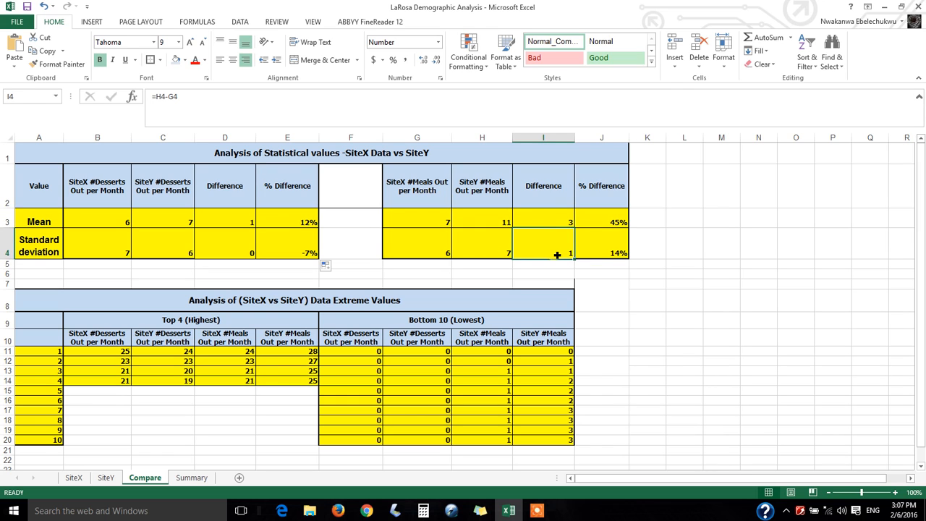
left_click(596, 227)
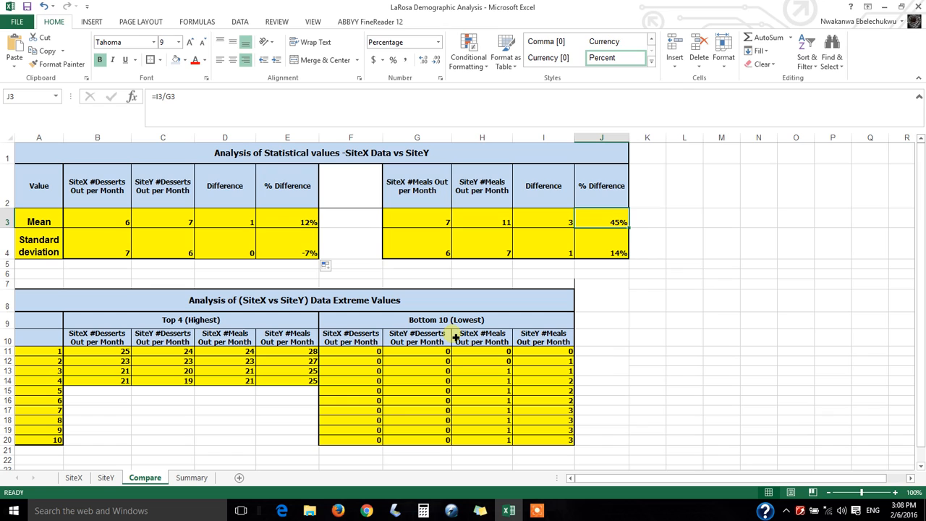
Examine the LARGE formulas for the highest SiteX and SiteY desserts values in B11 and C11 of the extreme values table
left_click(107, 352)
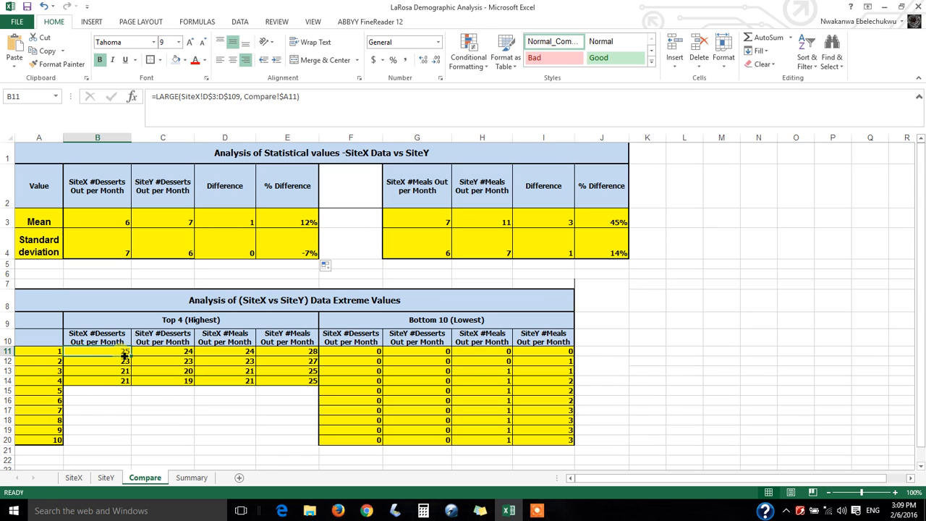
left_click(185, 355)
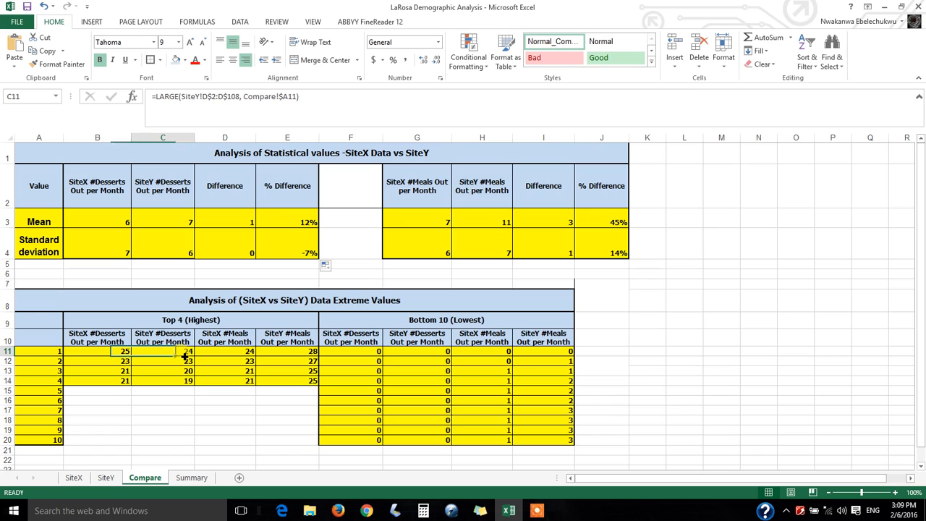